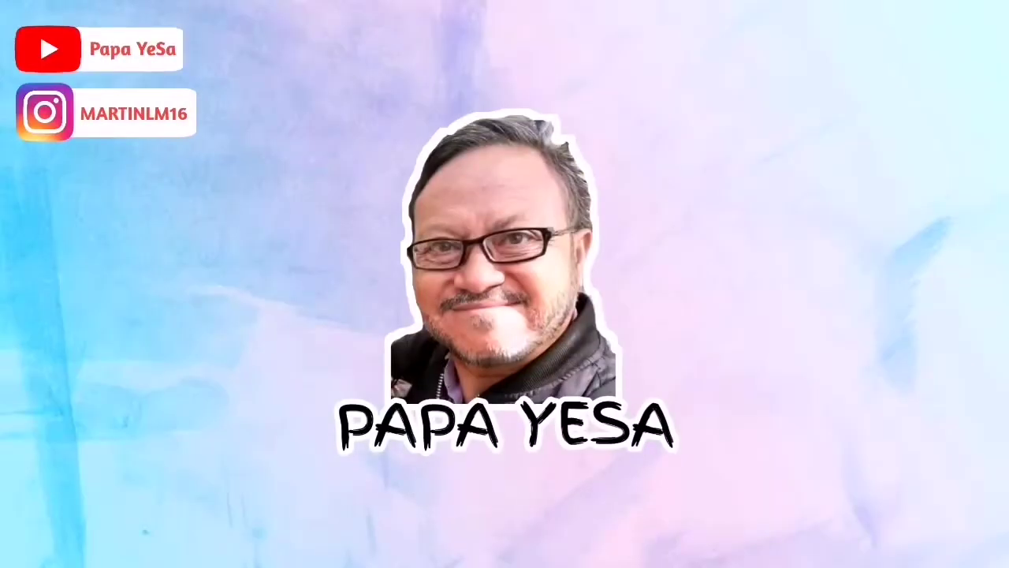
Refresh the desktop, search Windows for "regis" and open the Registry Editor in a maximized window.
right_click(373, 192)
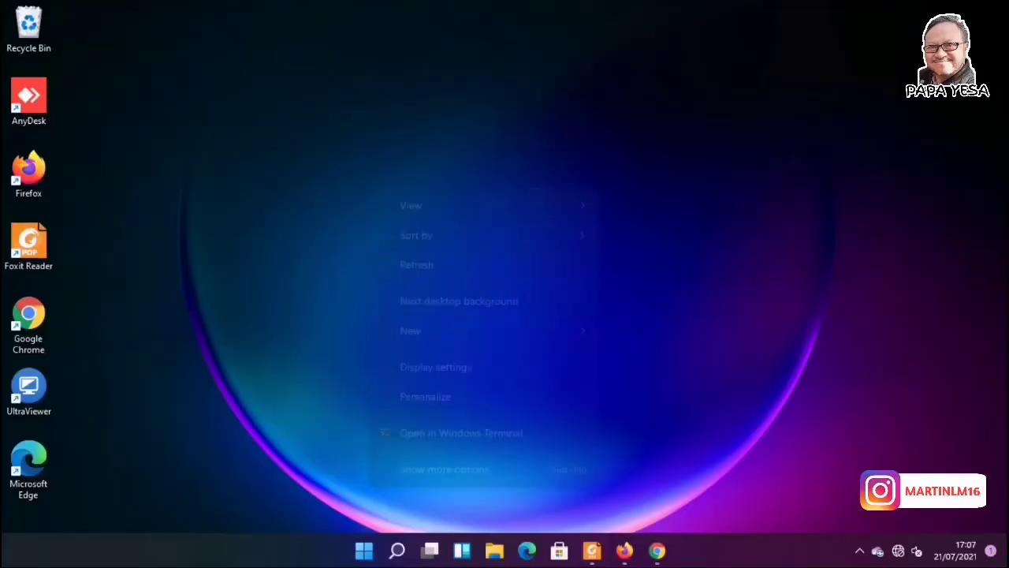
left_click(416, 265)
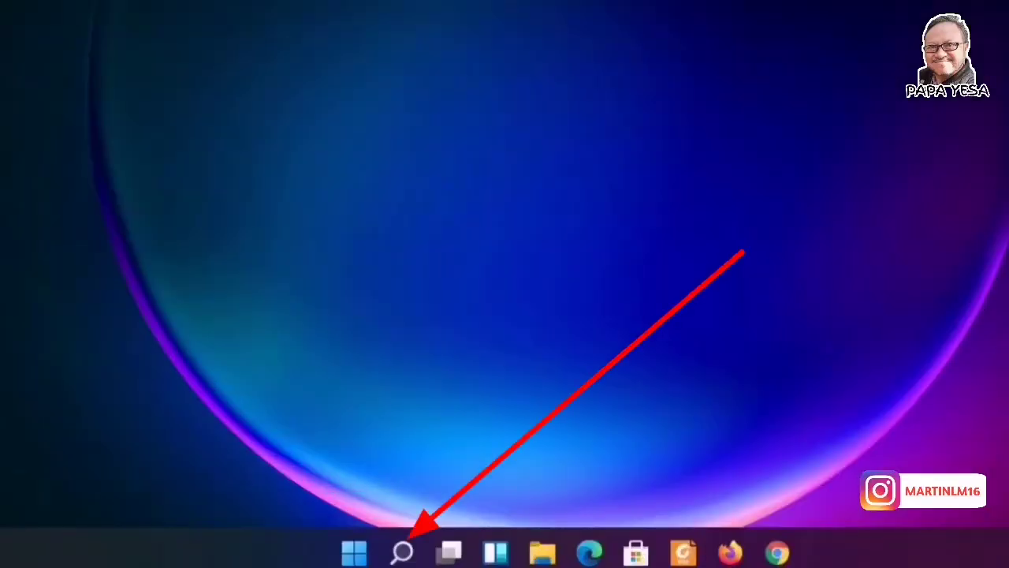
left_click(402, 552)
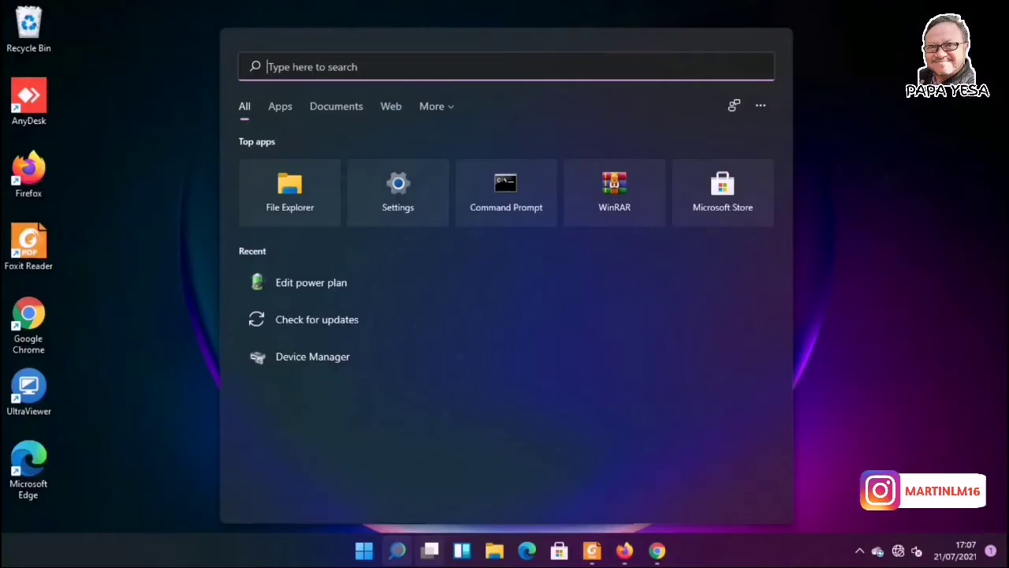
type("regis")
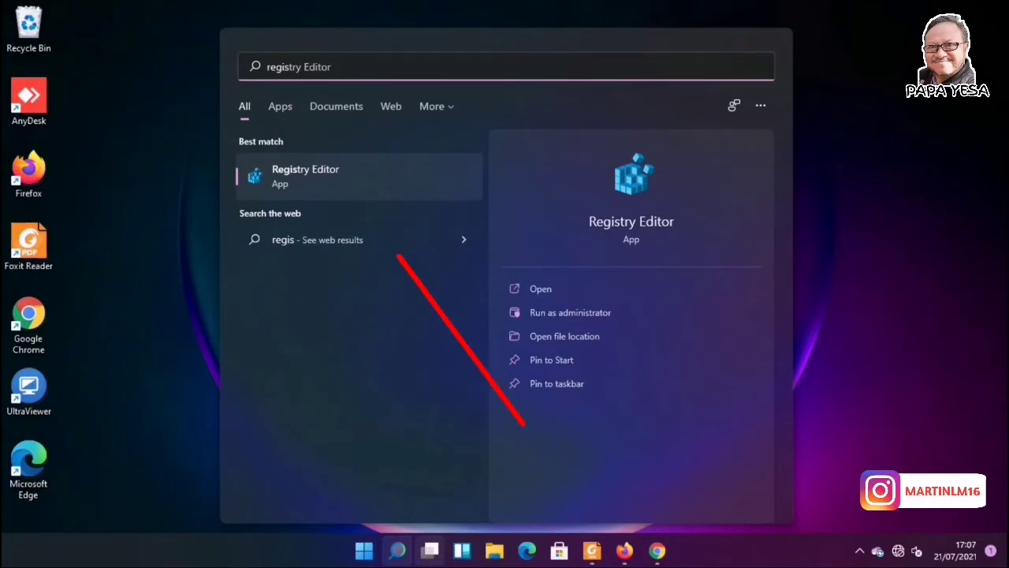
key("Return")
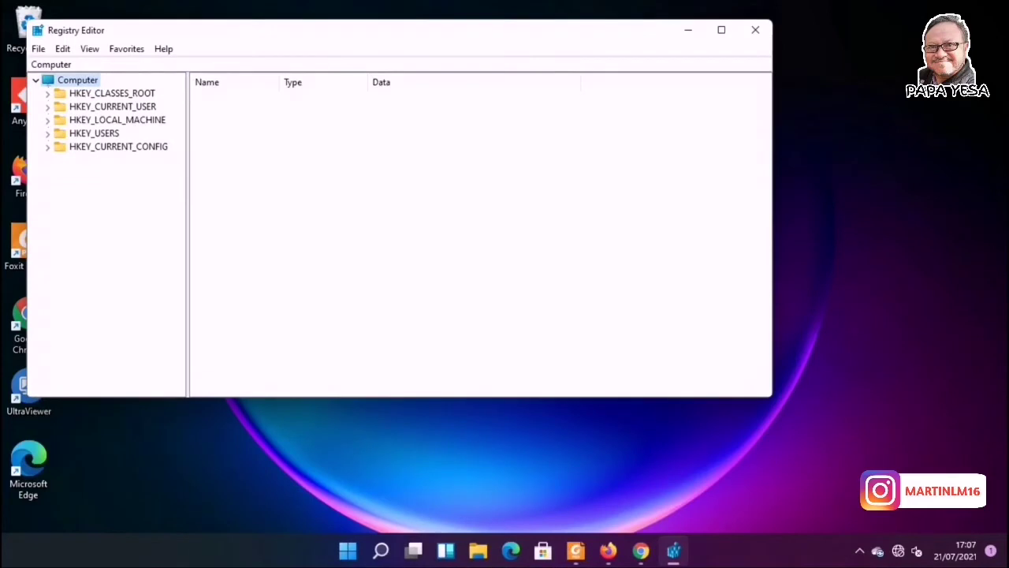
key("super+Up")
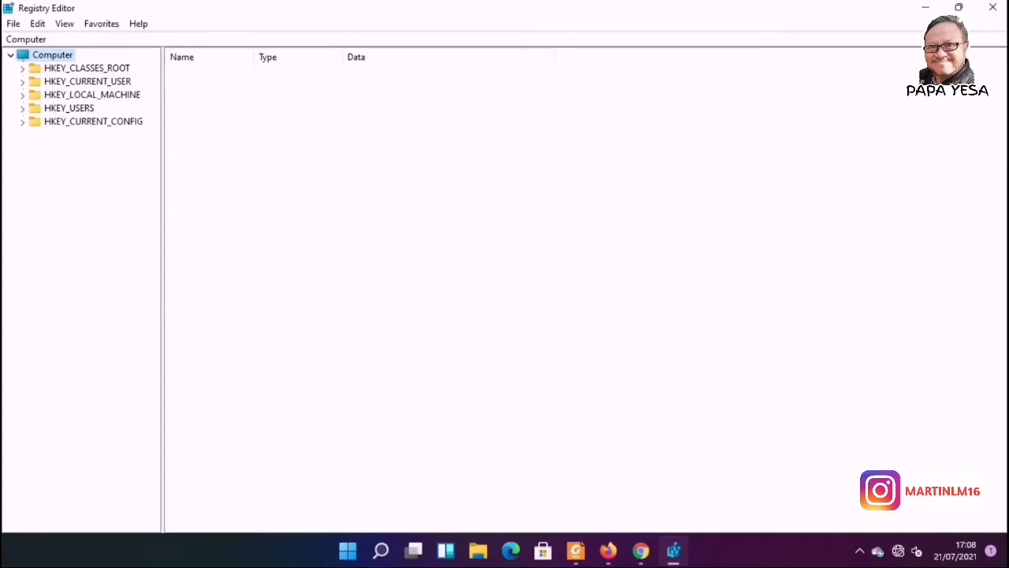
Expand the registry tree down to HKEY_CURRENT_USER\Software\Microsoft.
left_click(22, 81)
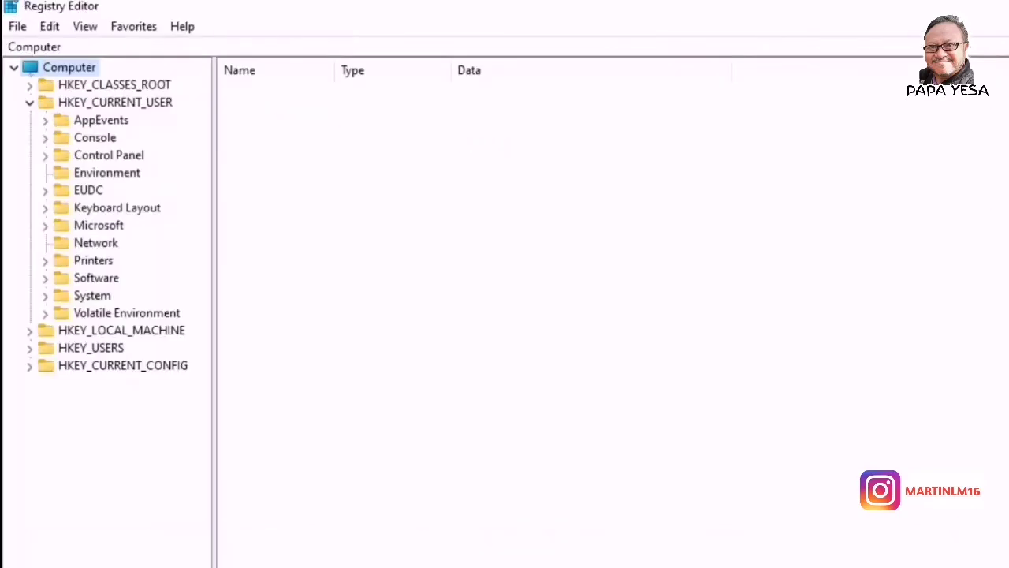
left_click(96, 278)
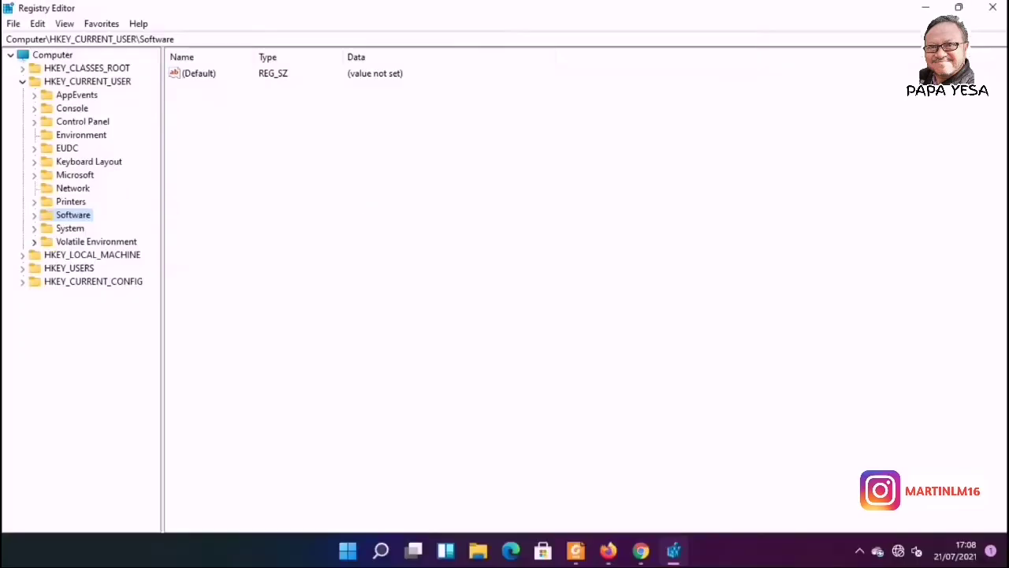
left_click(34, 215)
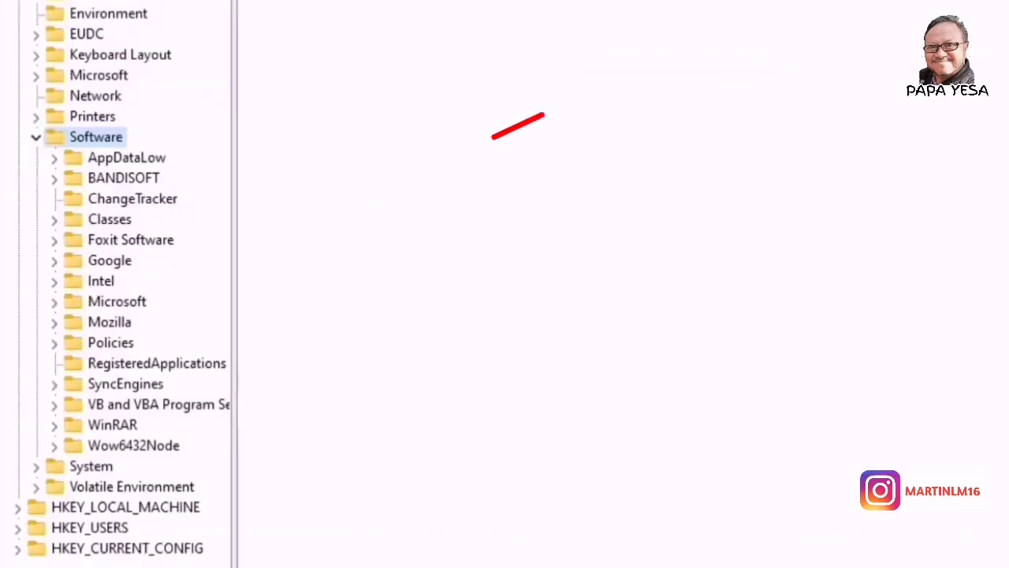
left_click(117, 302)
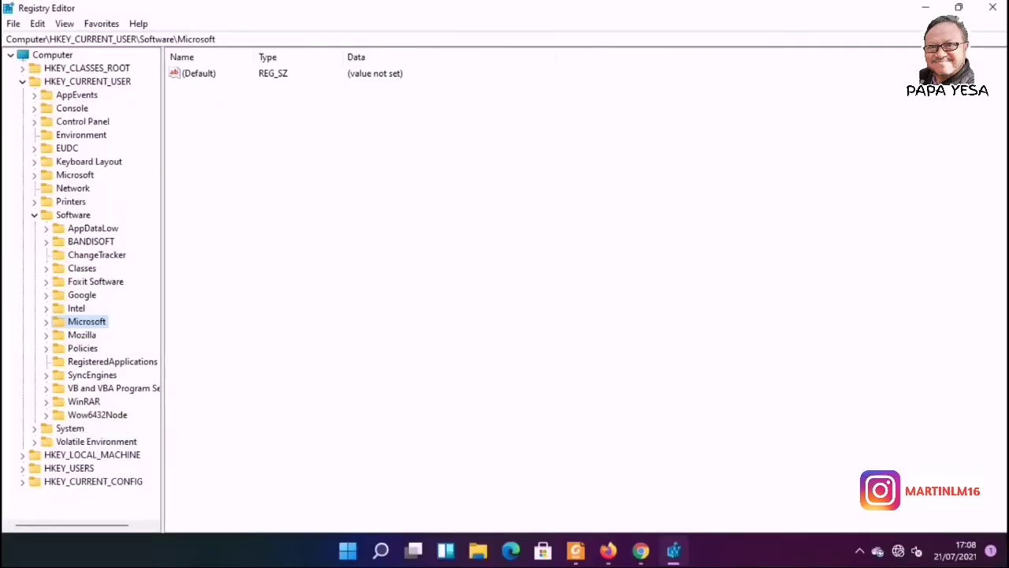
left_click(54, 302)
Expand the Windows key under Microsoft and its CurrentVersion subkey.
scroll(118, 316, "down", 20)
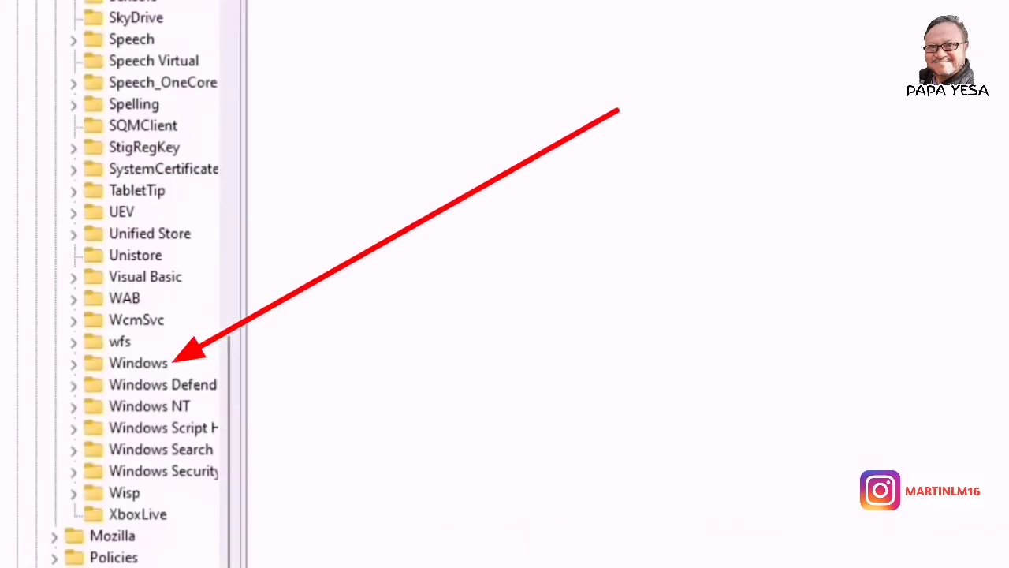
left_click(138, 362)
left_click(73, 363)
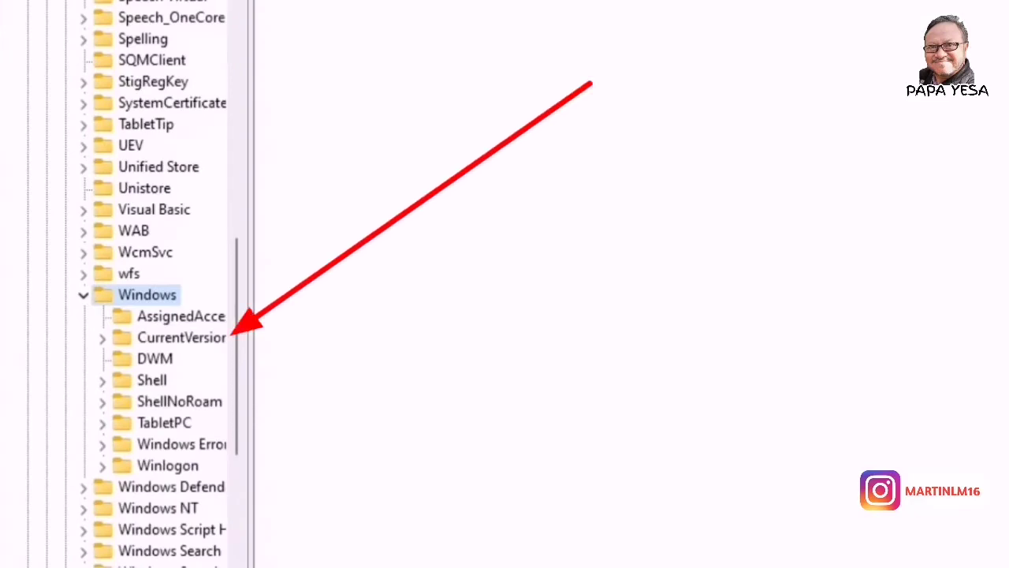
left_click(170, 337)
left_click(102, 339)
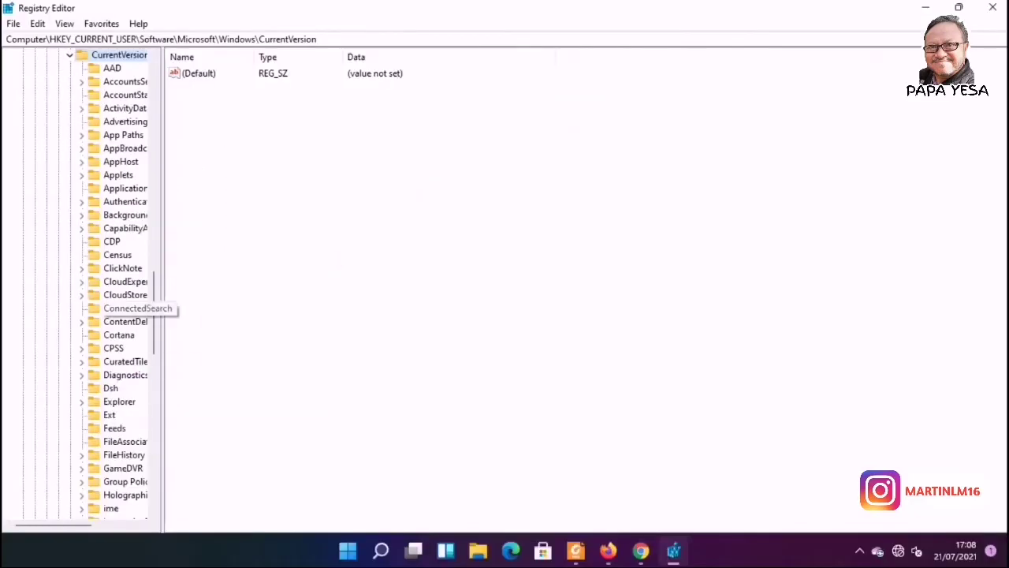
Widen the key tree so full names fit, and open the StuckRects3 key under CurrentVersion\Explorer.
mouse_move(250, 233)
left_mouse_down()
mouse_move(418, 232)
mouse_move(268, 232)
left_mouse_up()
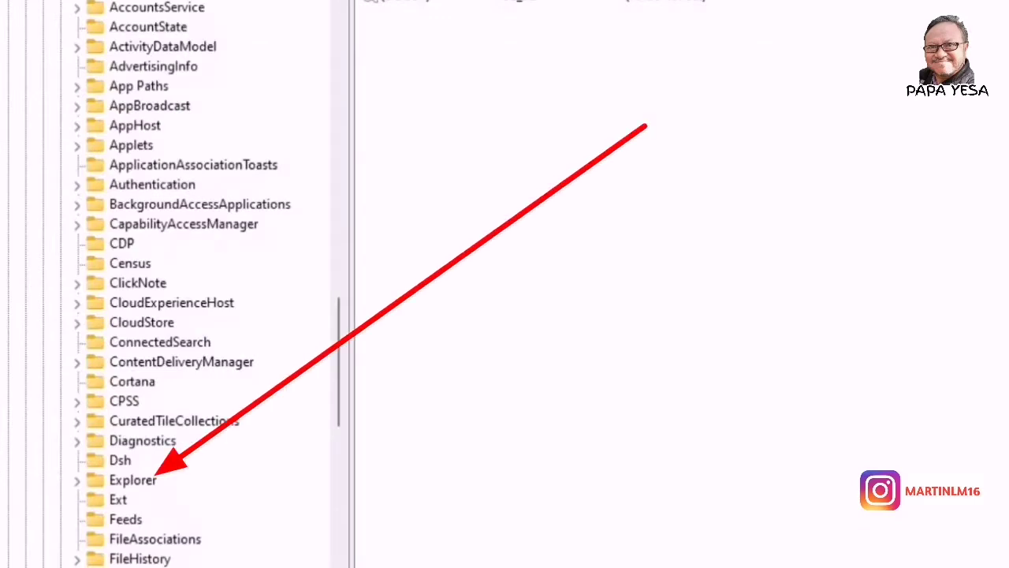
left_click(132, 479)
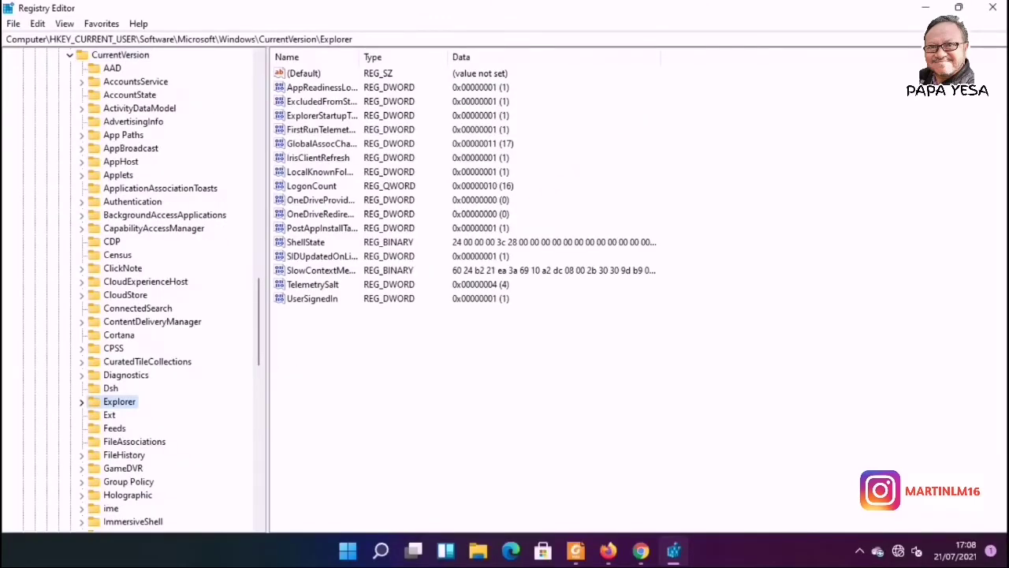
left_click(81, 402)
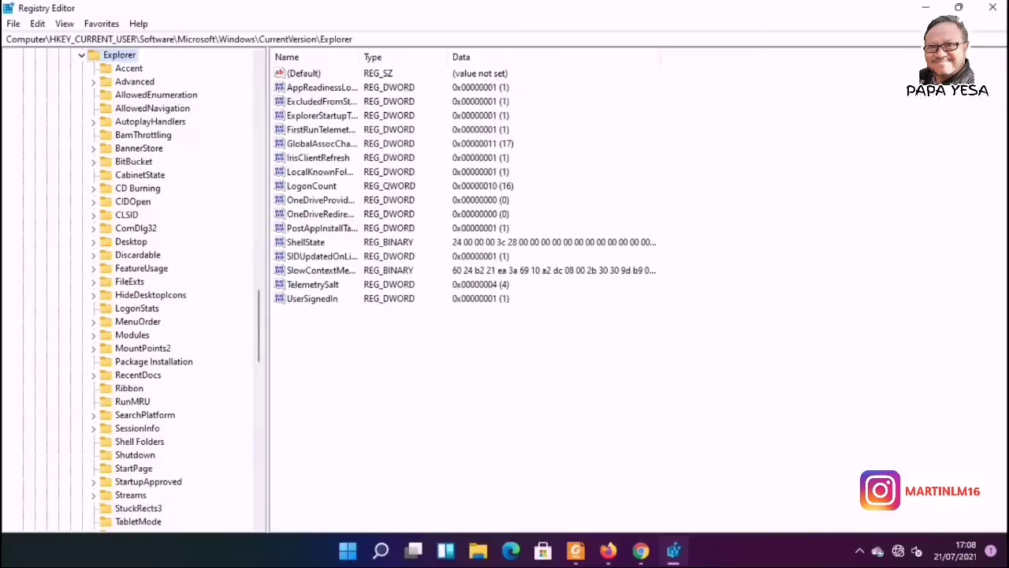
left_click(167, 526)
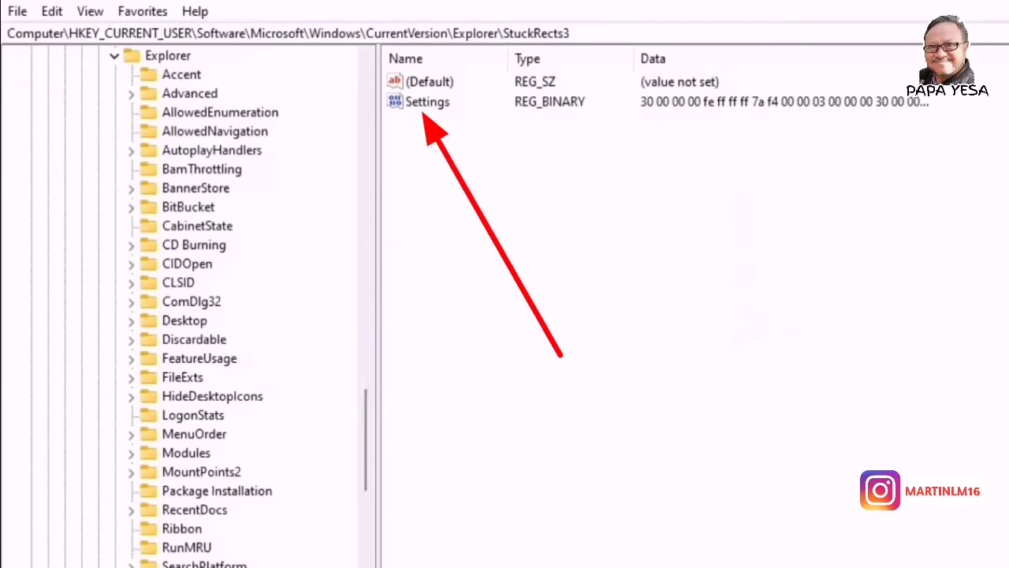
Change the fifth byte of row 00000008 in the StuckRects3 Settings binary value to 01.
double_click(426, 102)
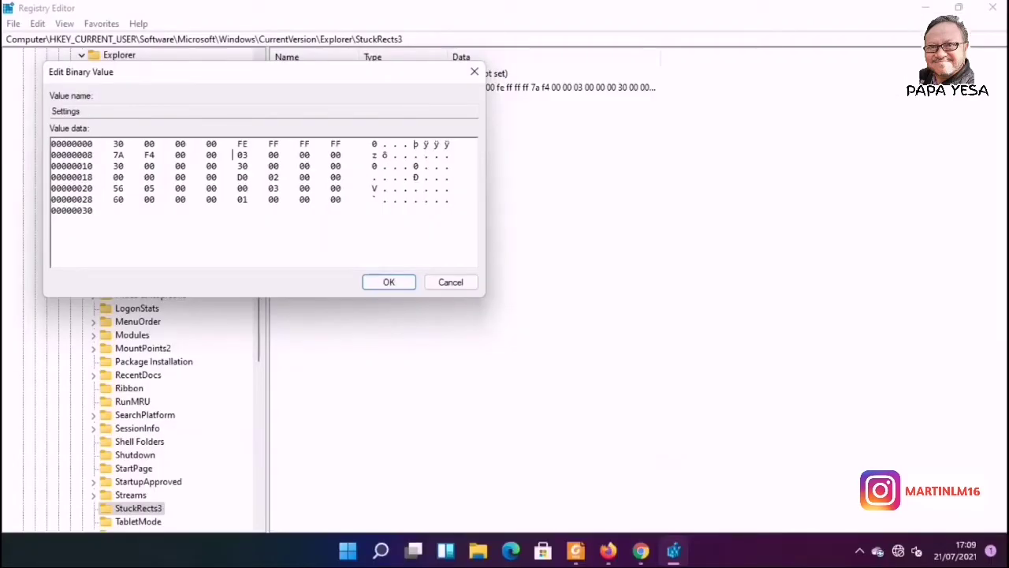
key("Delete")
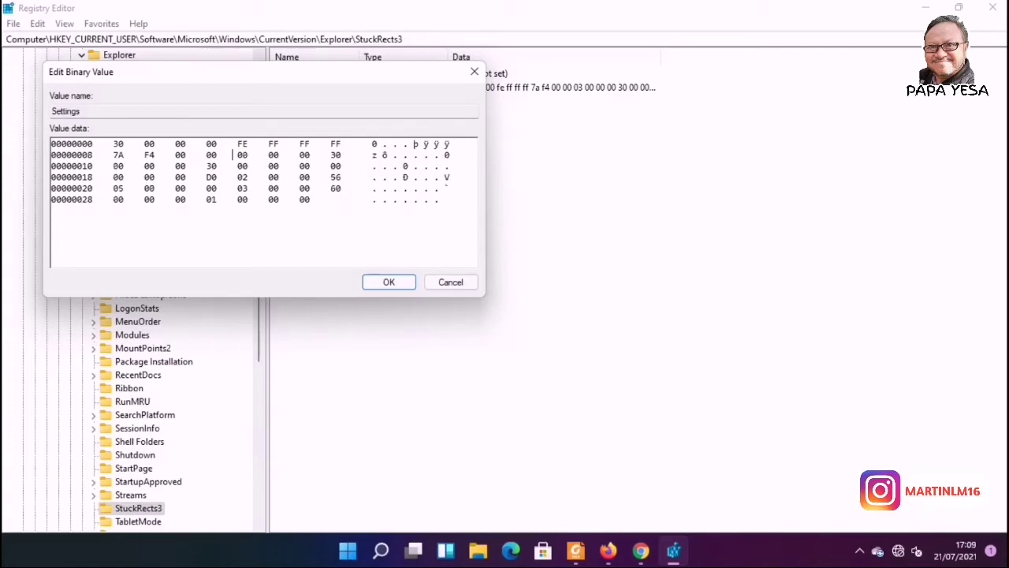
type("01")
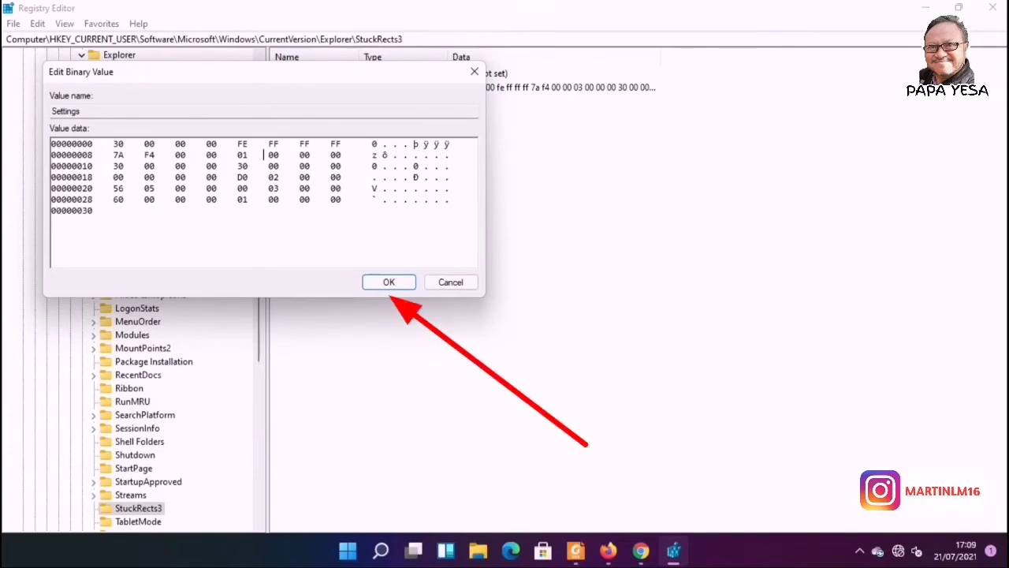
key("Return")
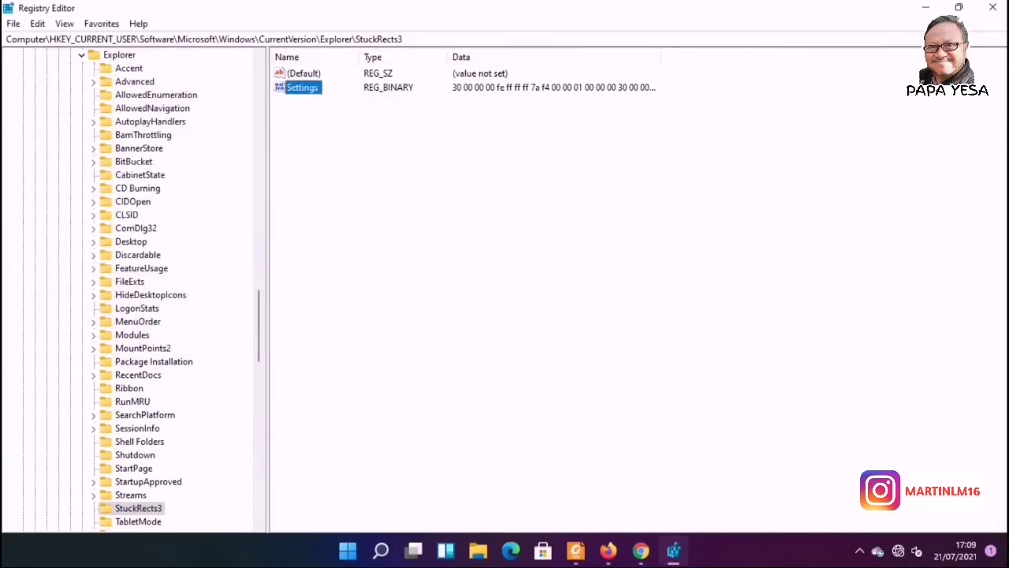
Minimize the Registry Editor and switch to Task Manager.
left_click(926, 7)
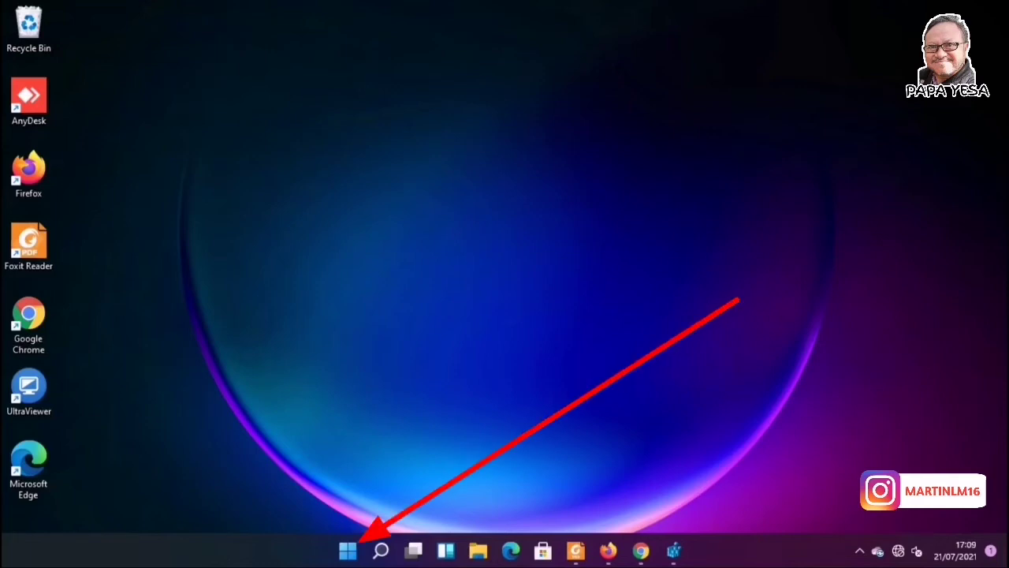
right_click(348, 550)
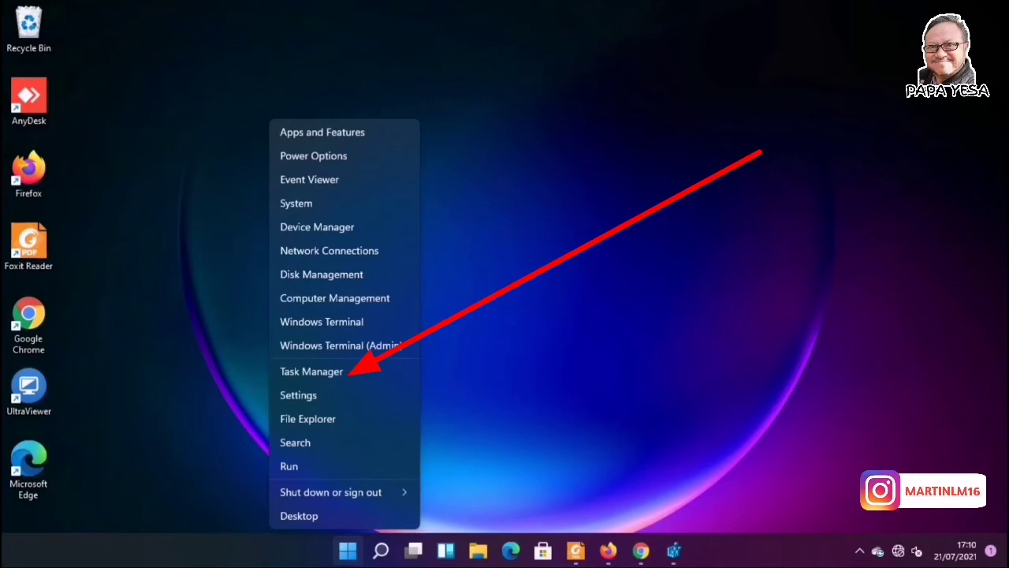
left_click(311, 372)
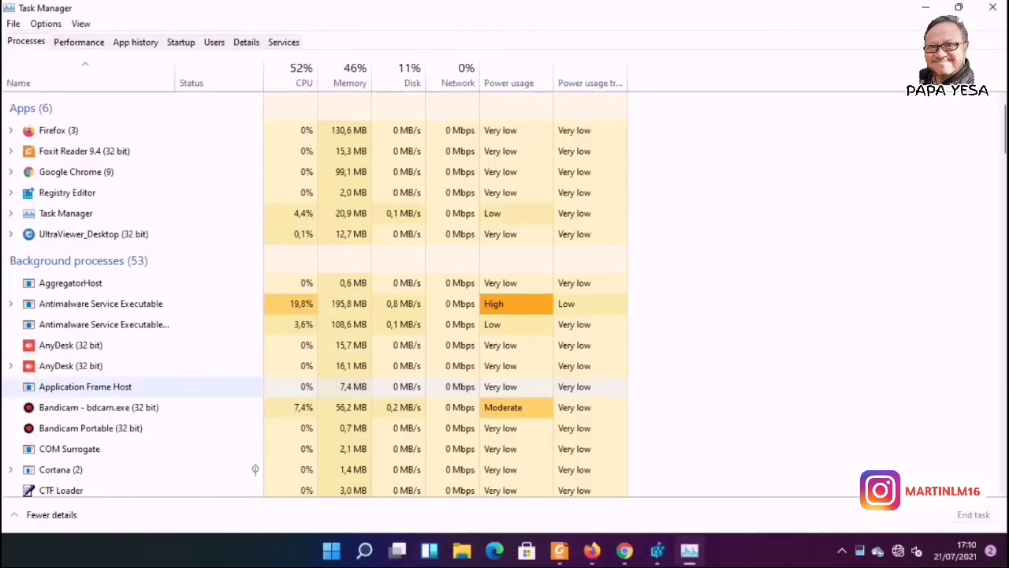
Restart the Windows Explorer process and open the Start menu to check how it displays with the moved taskbar.
scroll(197, 426, "down", 3)
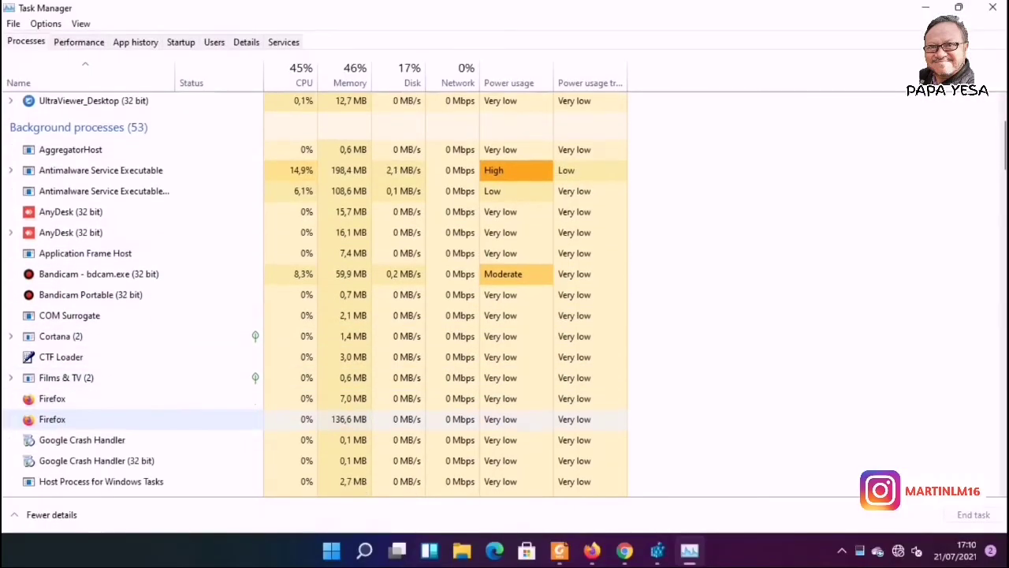
scroll(316, 415, "down", 8)
scroll(315, 436, "up", 1)
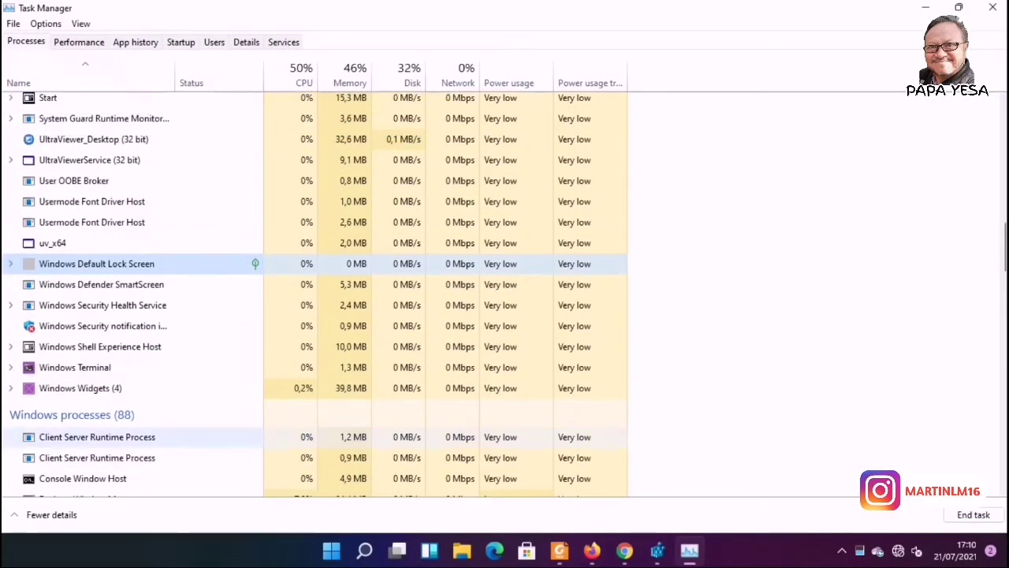
key("w")
scroll(315, 433, "down", 1)
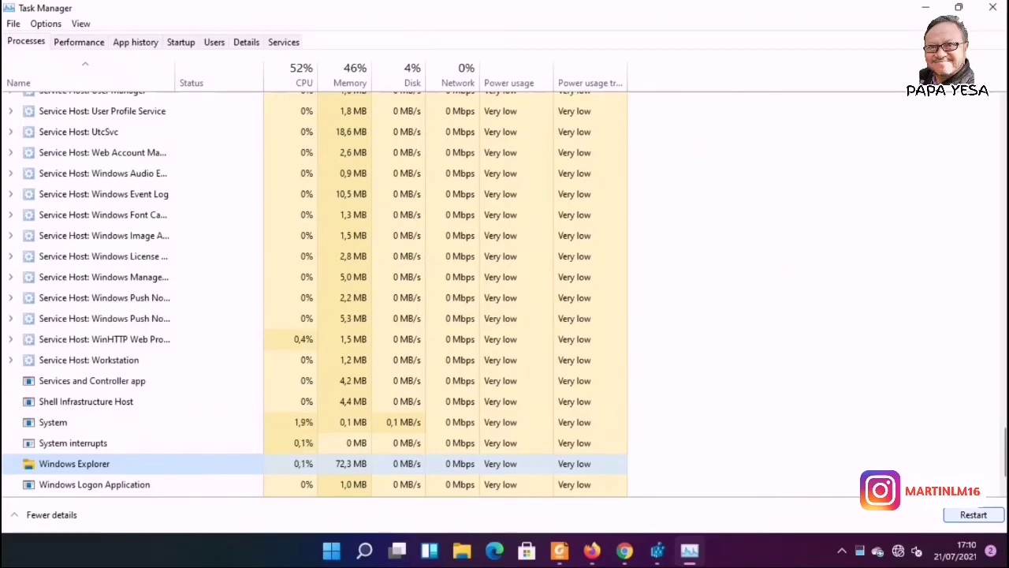
left_click(973, 514)
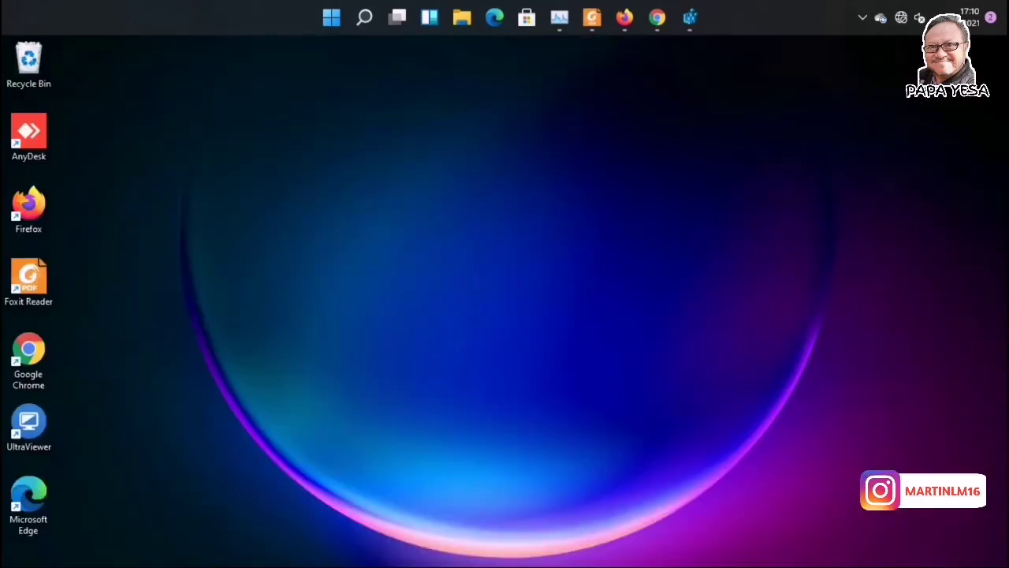
left_click(332, 18)
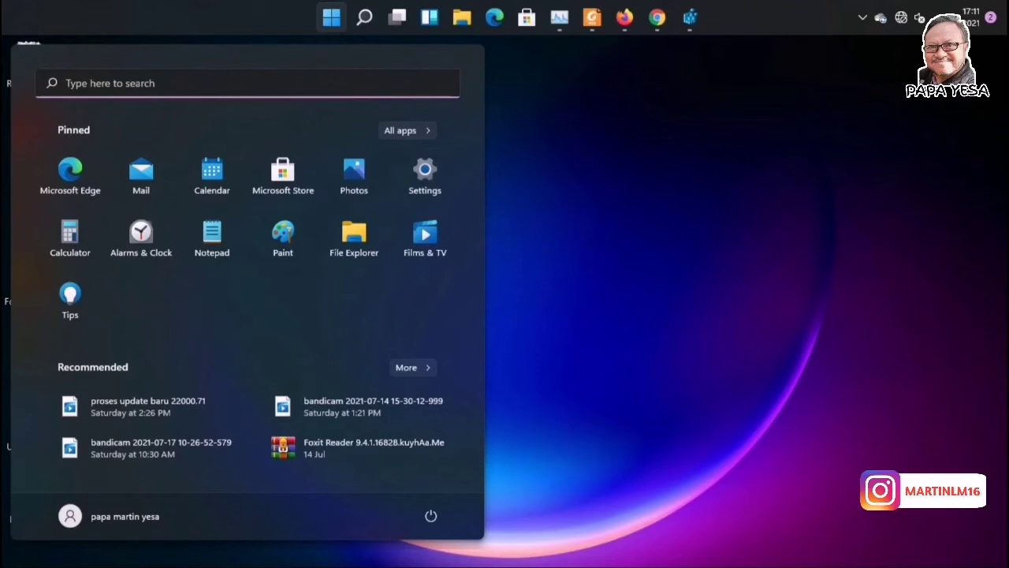
Switch to the Registry Editor and set the fifth byte of row 00000008 in the StuckRects3 Settings value to 03.
left_click(690, 18)
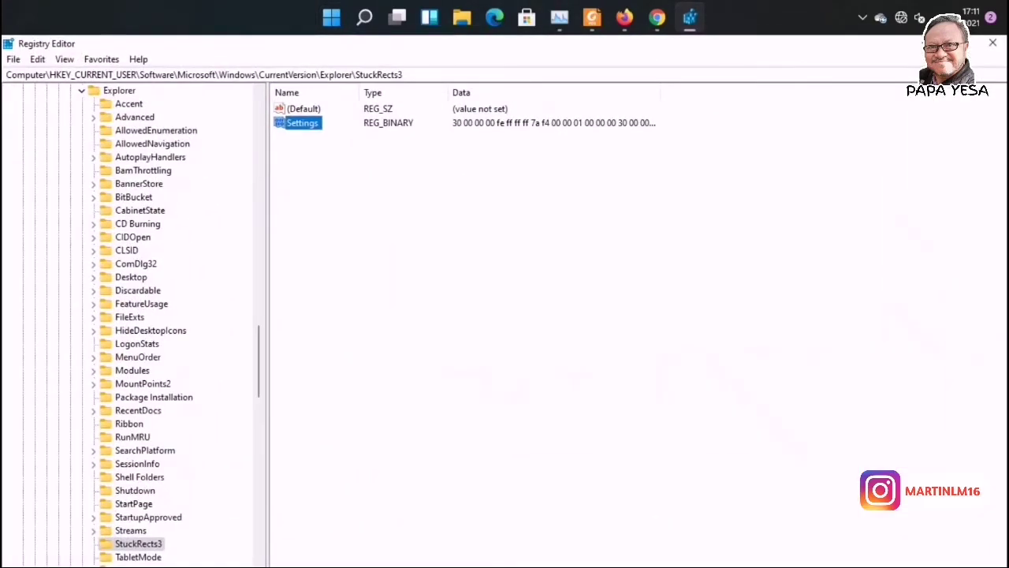
key("Return")
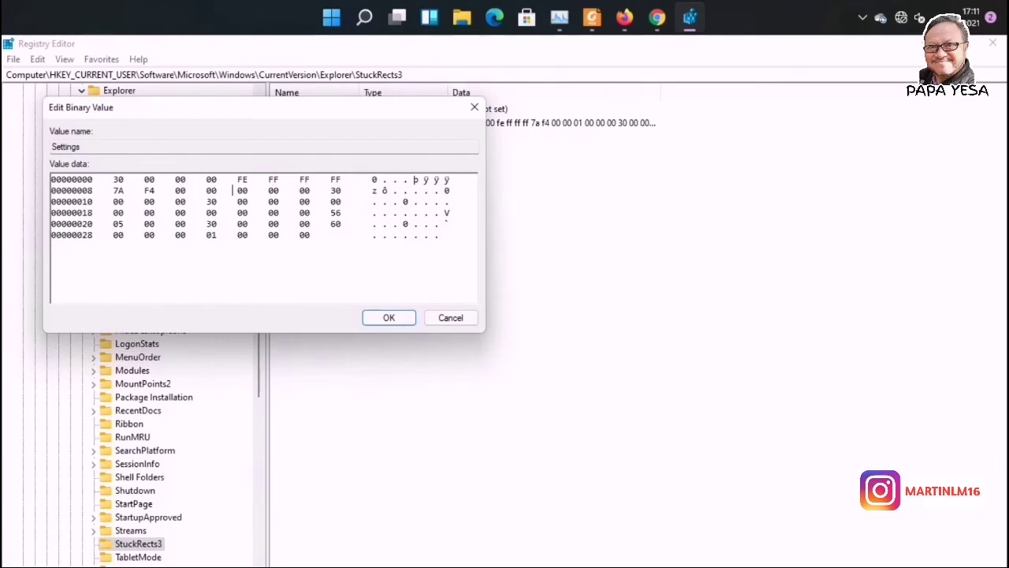
type("03 0")
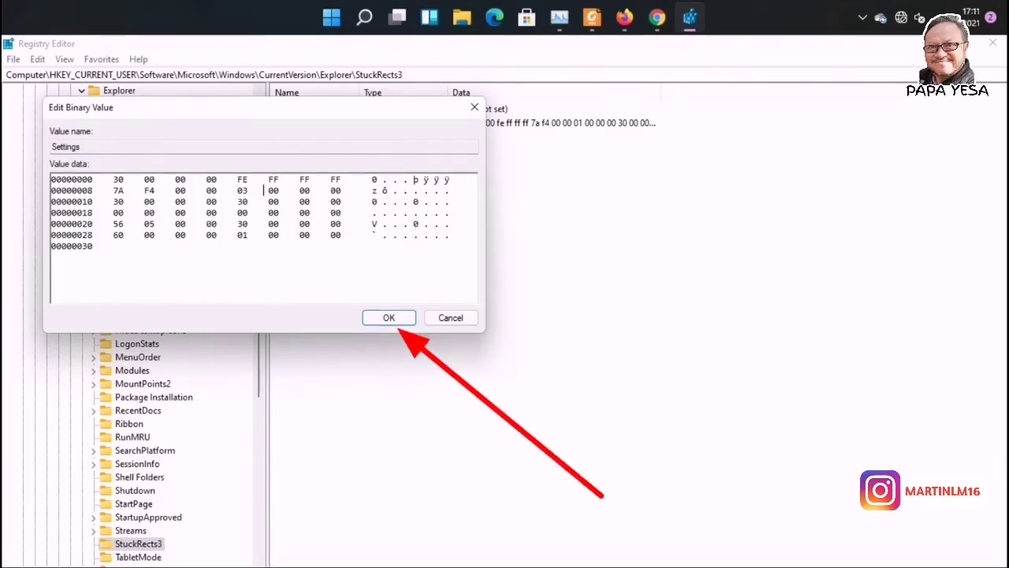
key("Return")
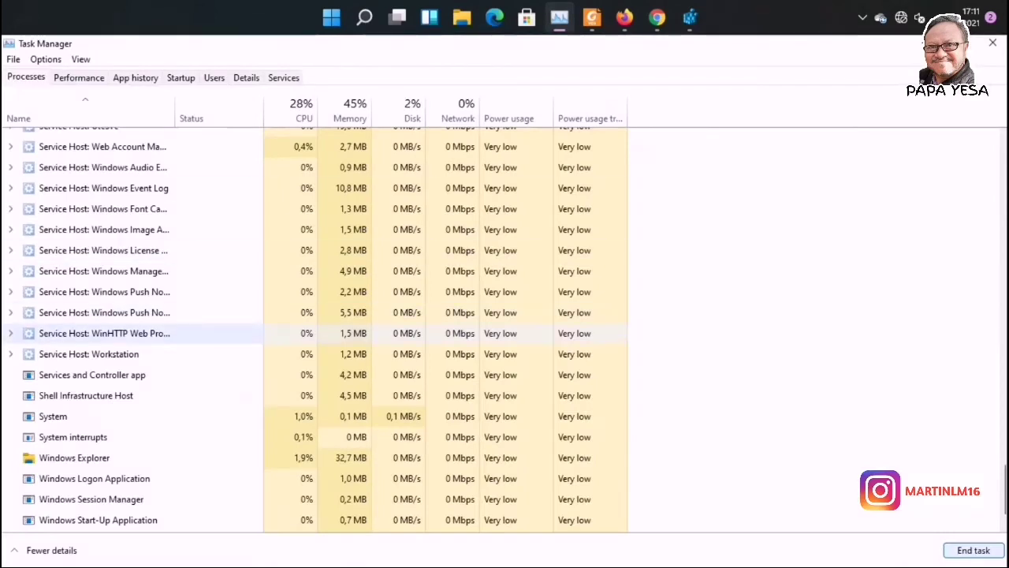
Restart Windows Explorer from Task Manager to apply the 03 taskbar setting, and refresh the desktop.
left_click(75, 457)
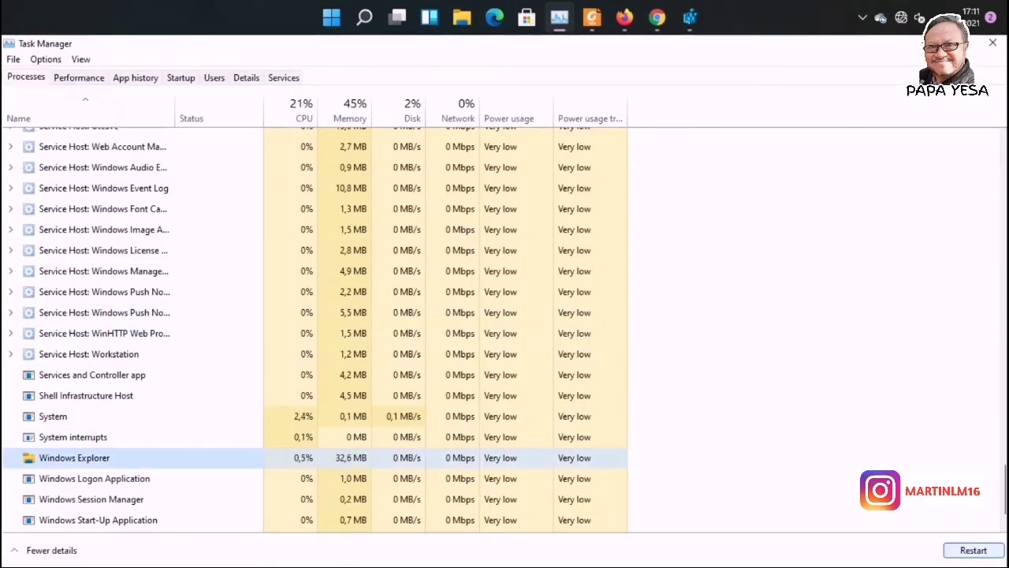
left_click(973, 549)
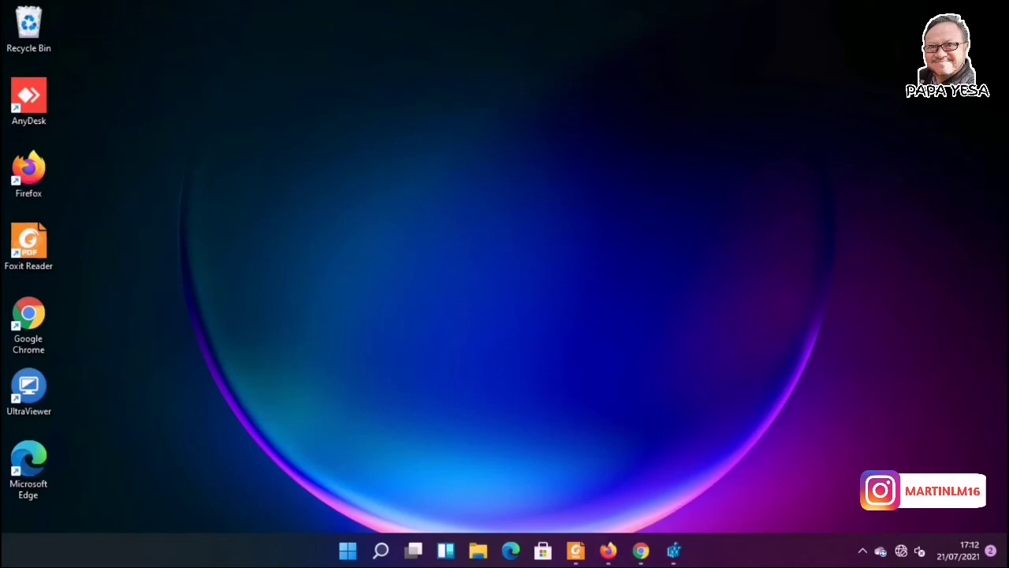
right_click(565, 252)
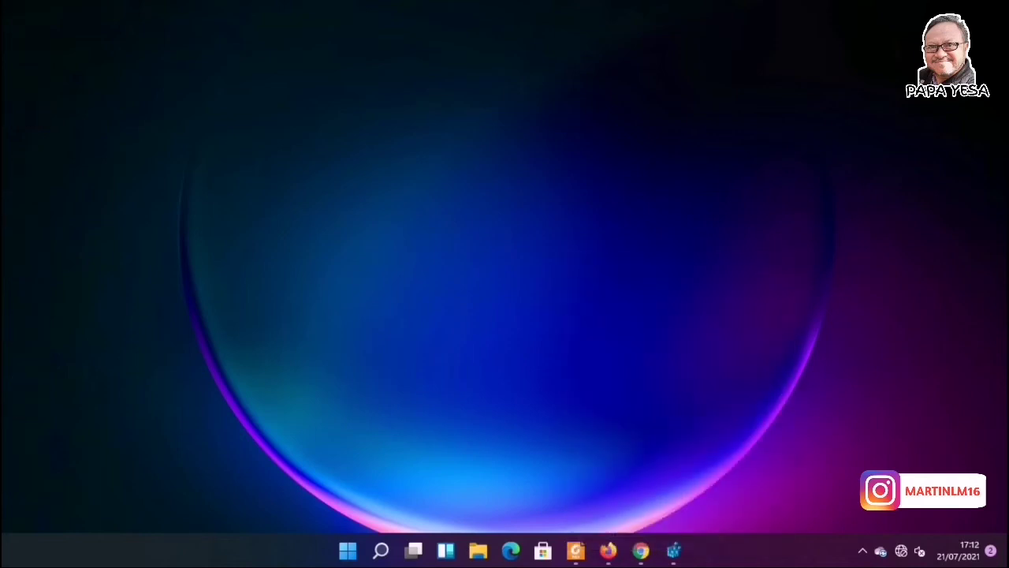
left_click(615, 327)
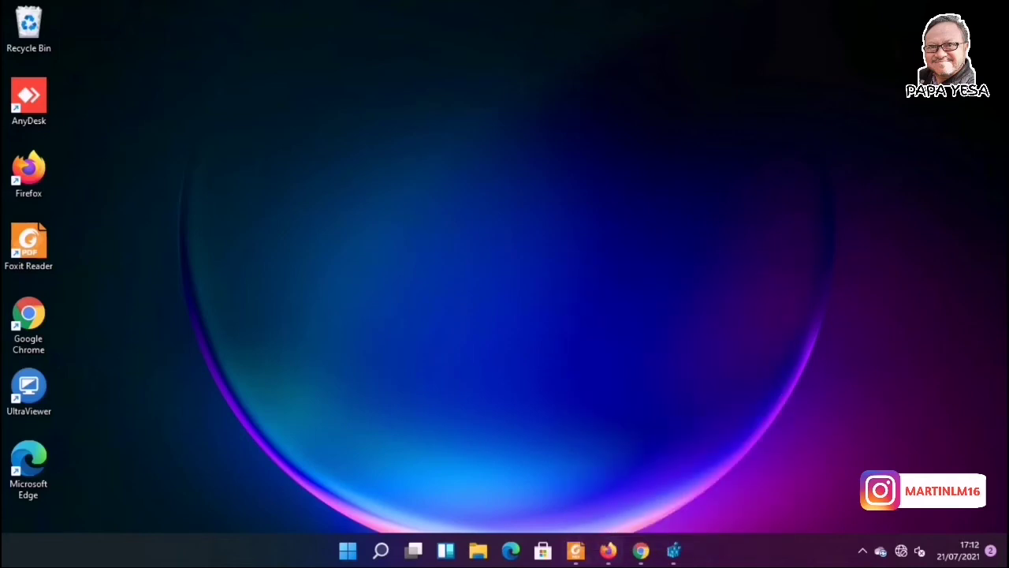
mouse_move(575, 549)
mouse_move(608, 549)
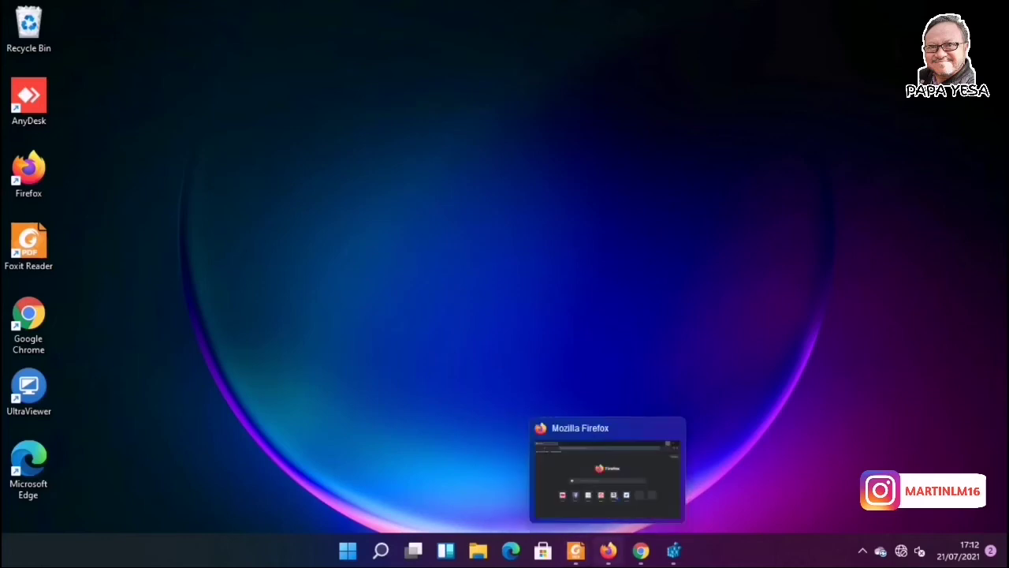
mouse_move(641, 549)
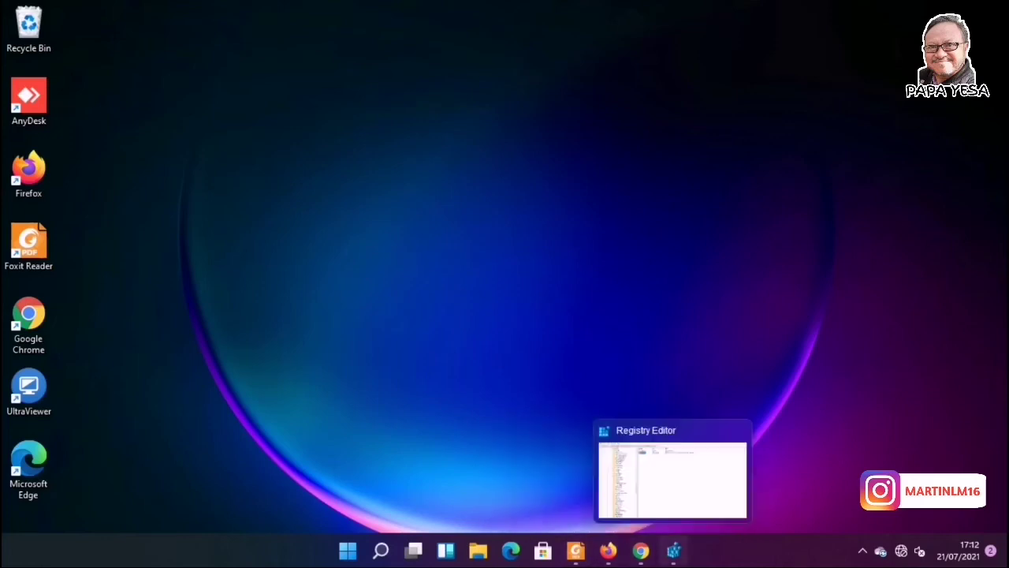